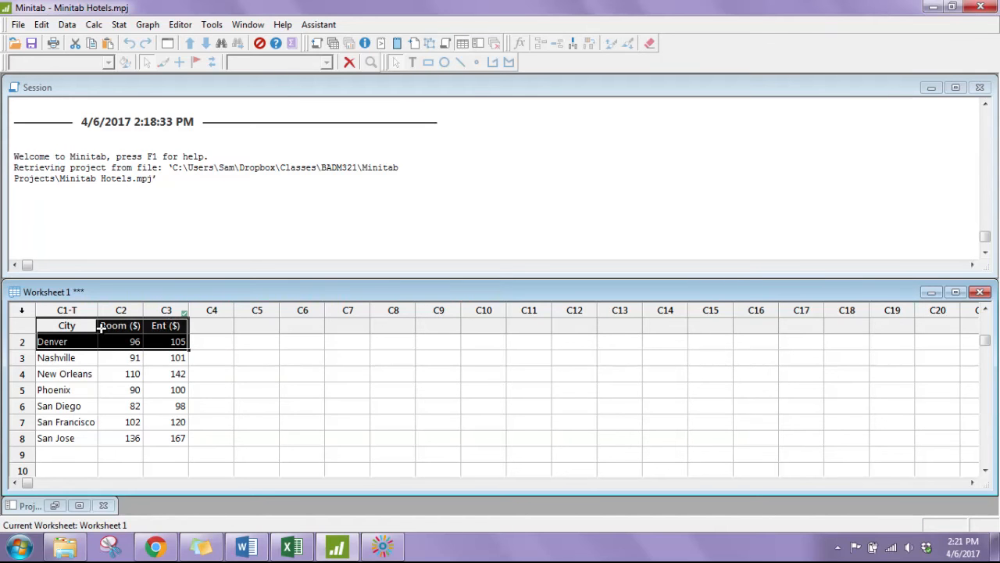
- Fit a regression model with Ent ($) as the response and Room ($) as the continuous predictor
click(92, 328)
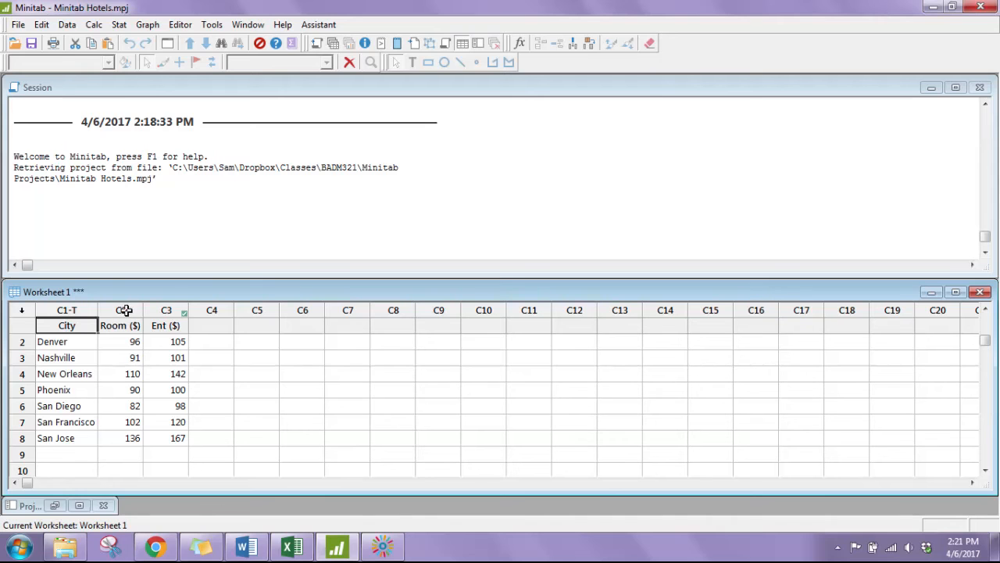
click(203, 326)
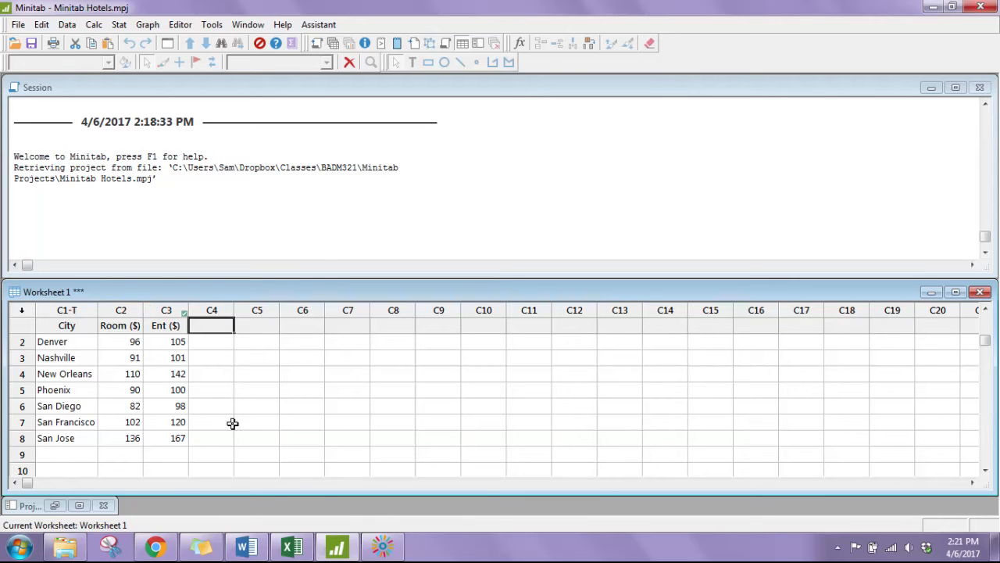
click(118, 25)
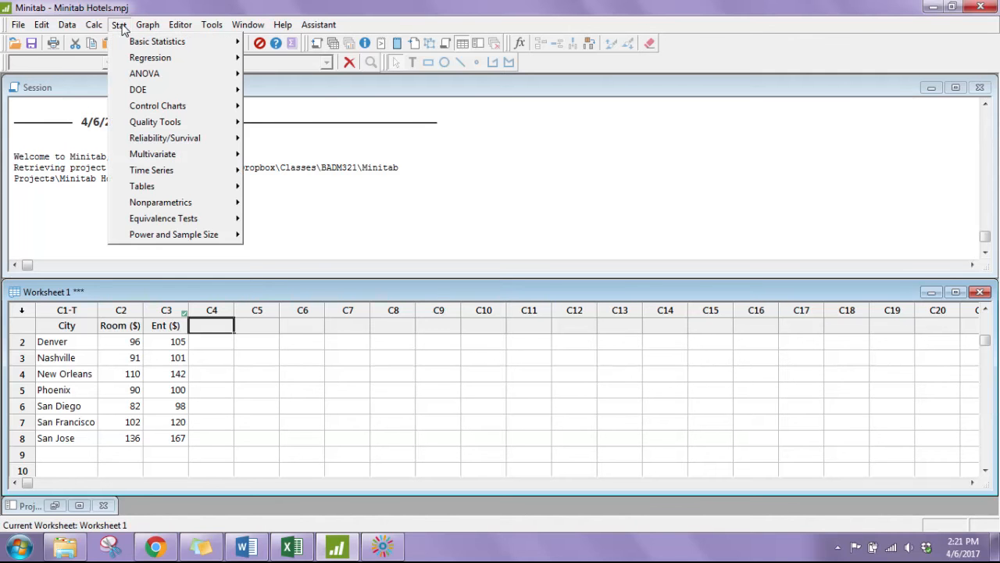
mouse_move(148, 61)
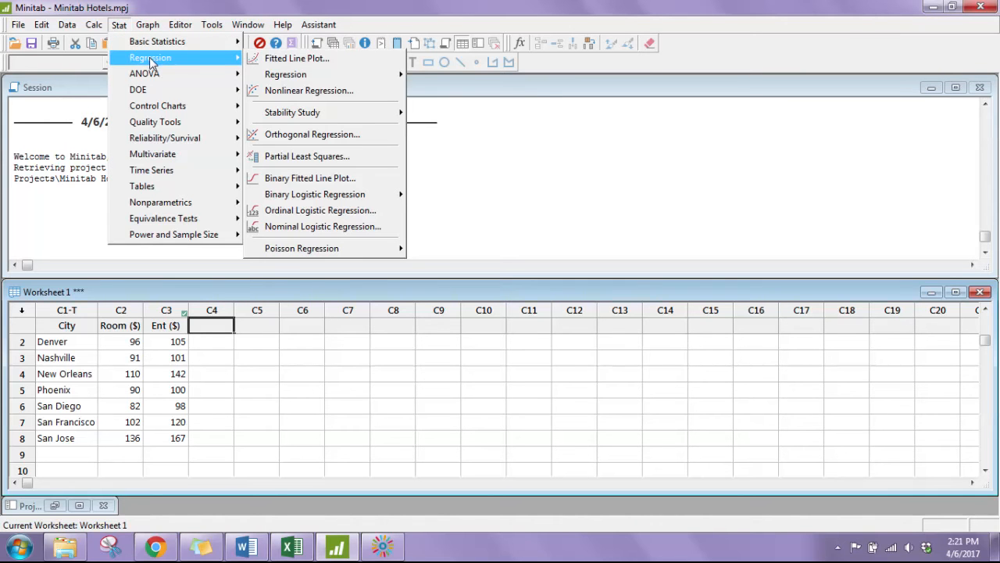
mouse_move(297, 82)
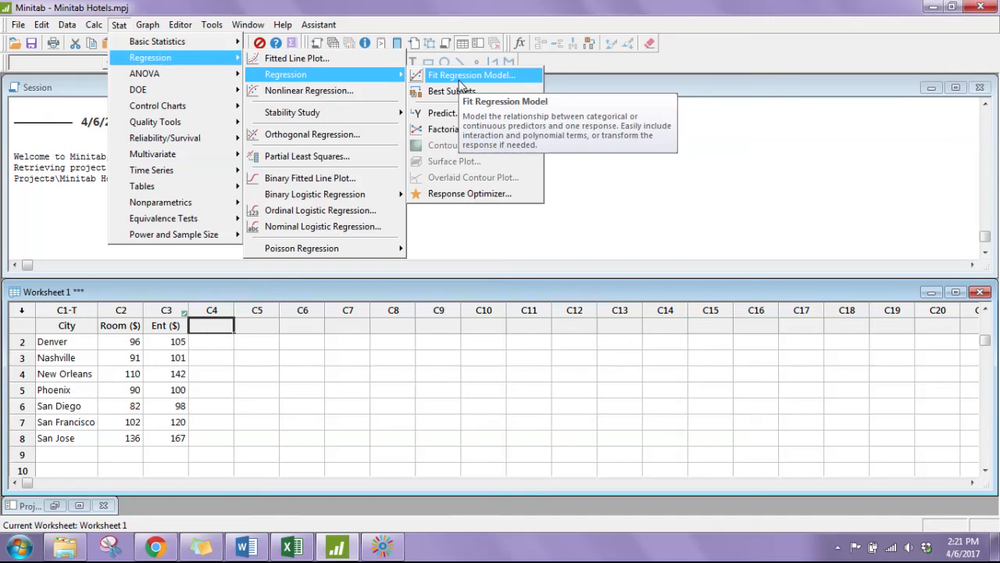
click(459, 81)
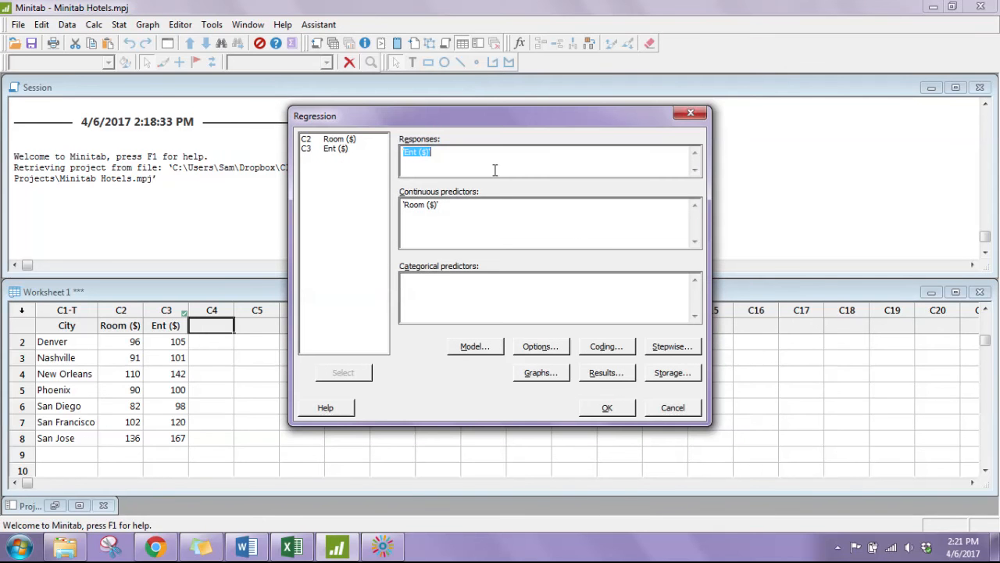
drag(495, 125, 554, 149)
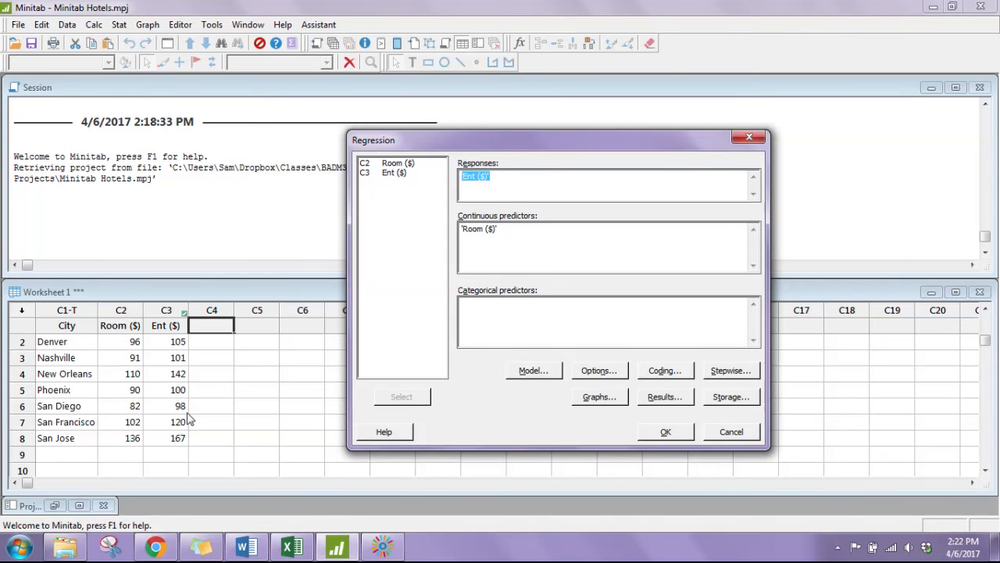
click(492, 177)
drag(509, 177, 414, 166)
key(Delete)
double_click(397, 173)
click(650, 435)
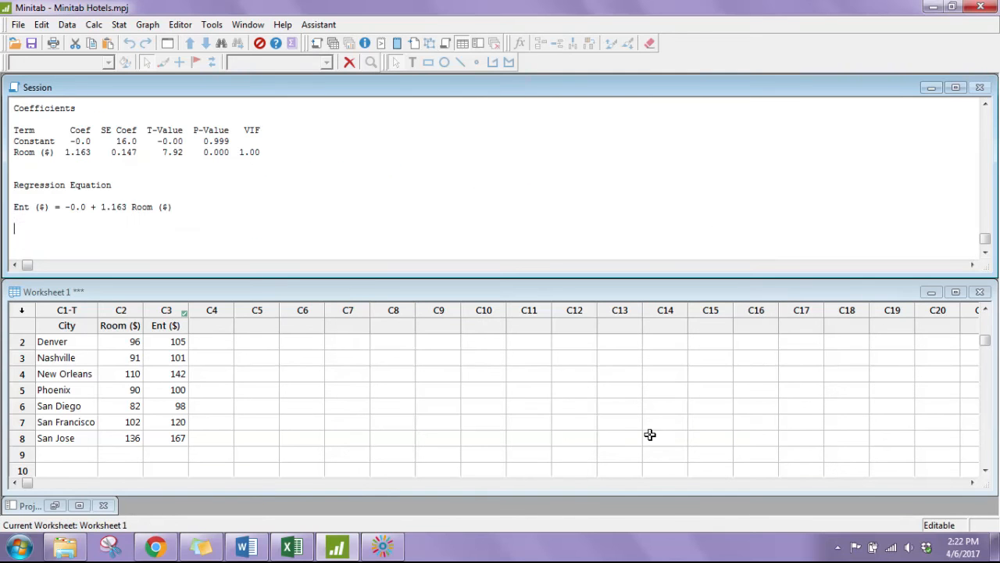
- Maximize the session output and examine the regression's F-Value, T-Value and R-sq results
click(955, 87)
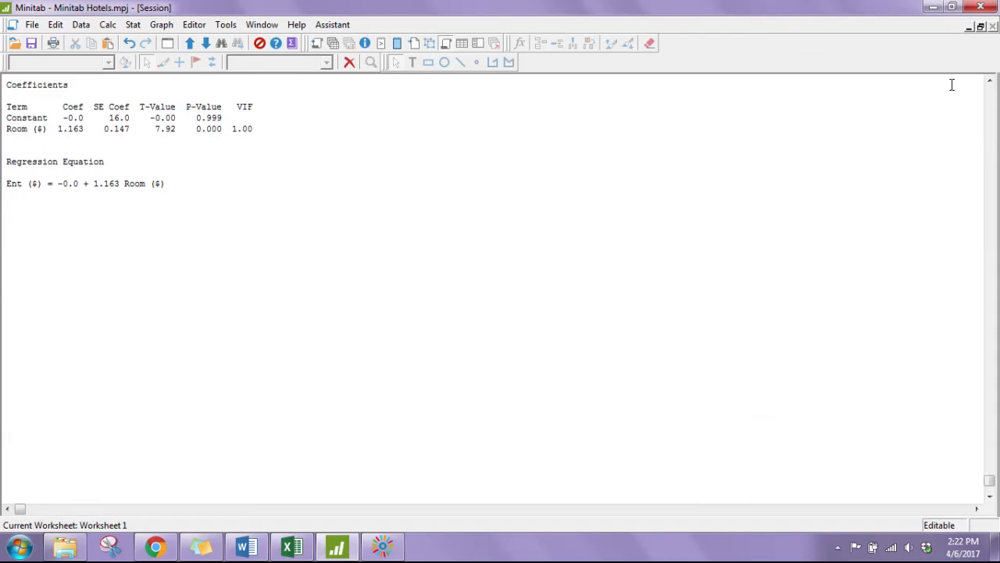
scroll(337, 371, up, 6)
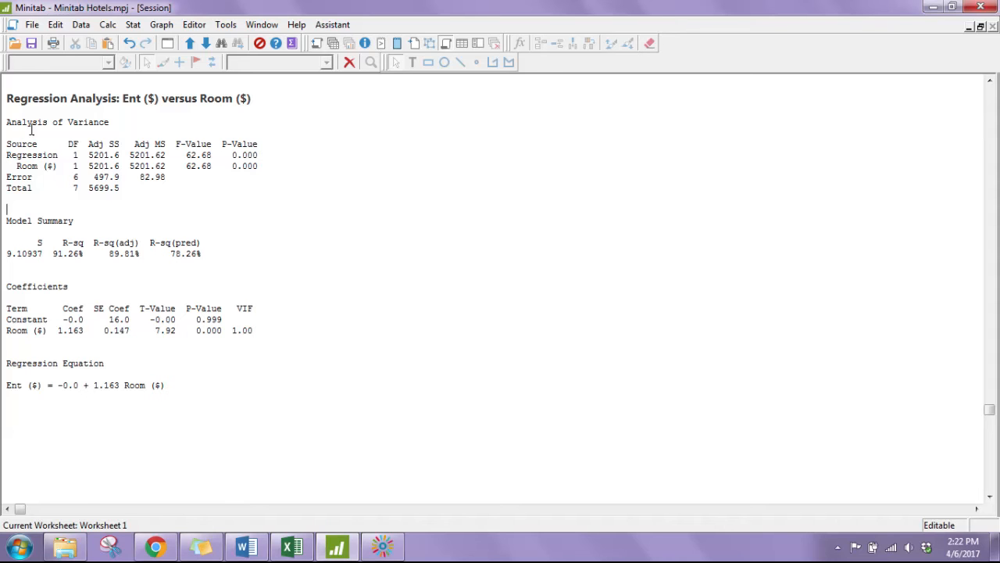
drag(177, 146, 211, 145)
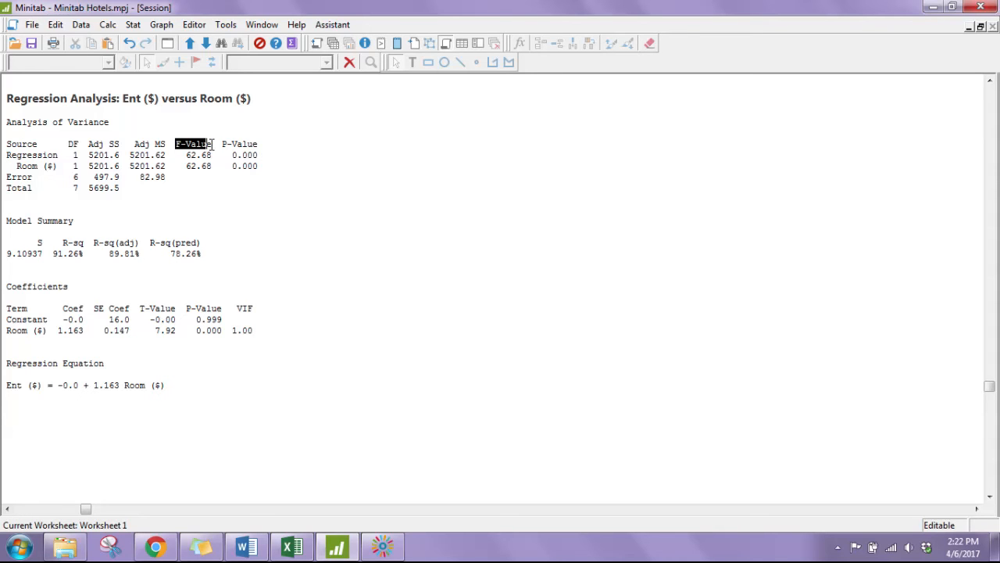
drag(141, 308, 181, 304)
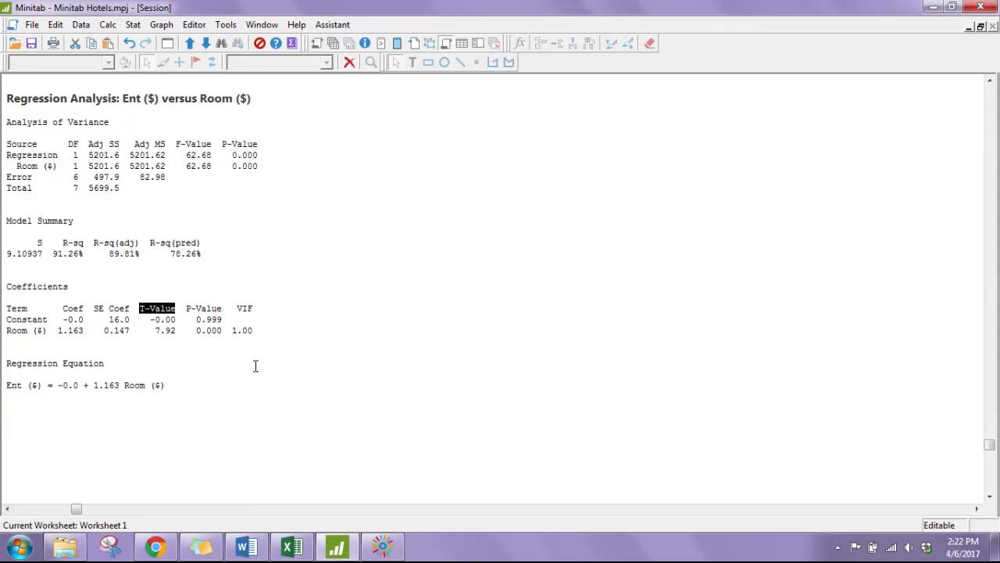
click(49, 348)
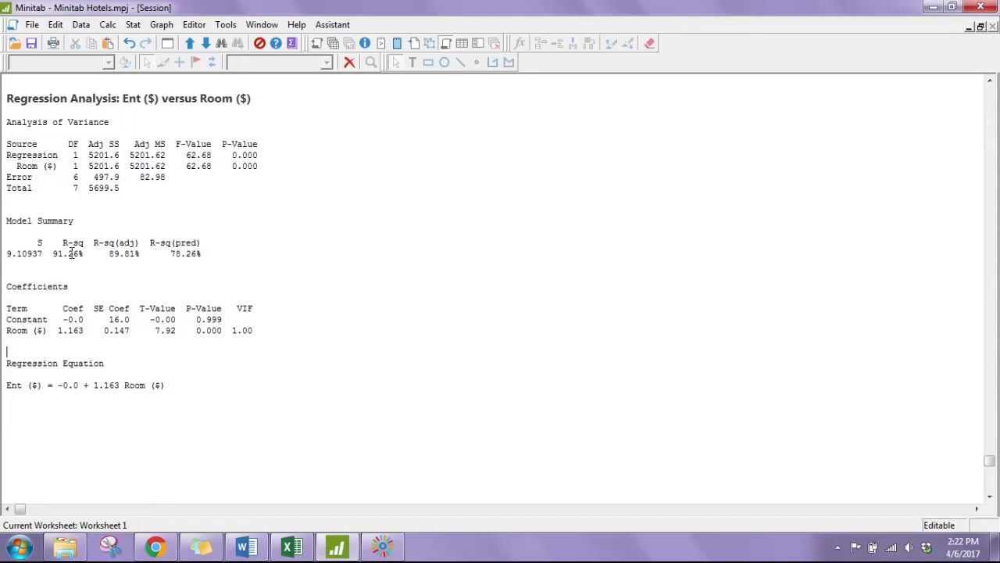
mouse_move(63, 253)
mouse_down()
mouse_move(53, 254)
mouse_move(86, 254)
mouse_move(82, 247)
mouse_up()
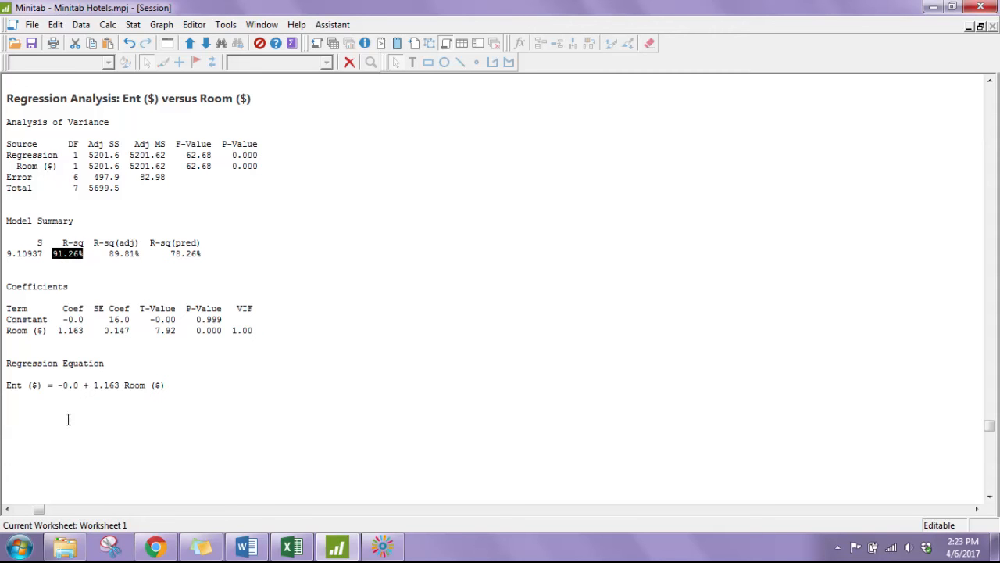
click(23, 288)
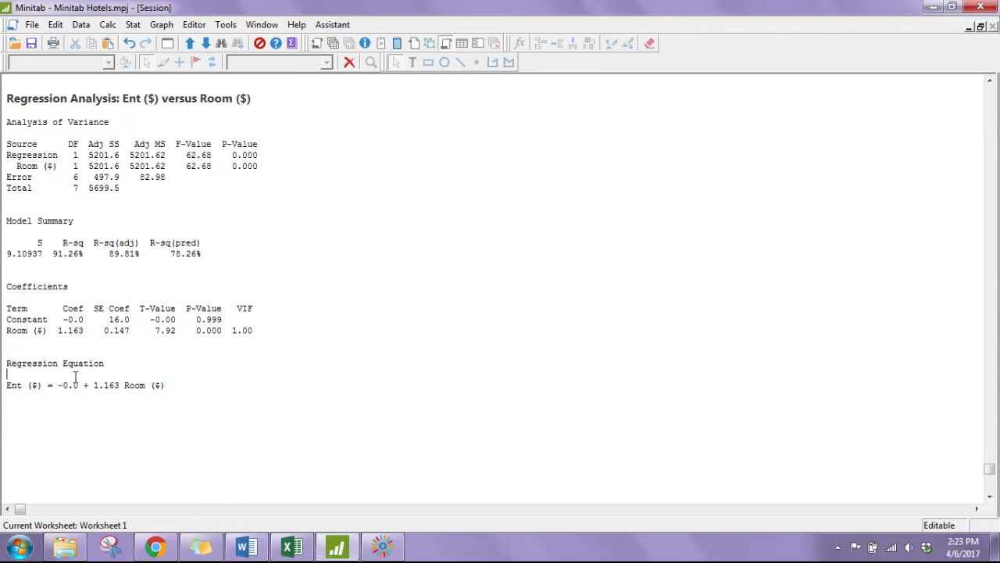
- Examine the regression equation and the T-Value and P-Value of the Room ($) term
drag(7, 384, 164, 384)
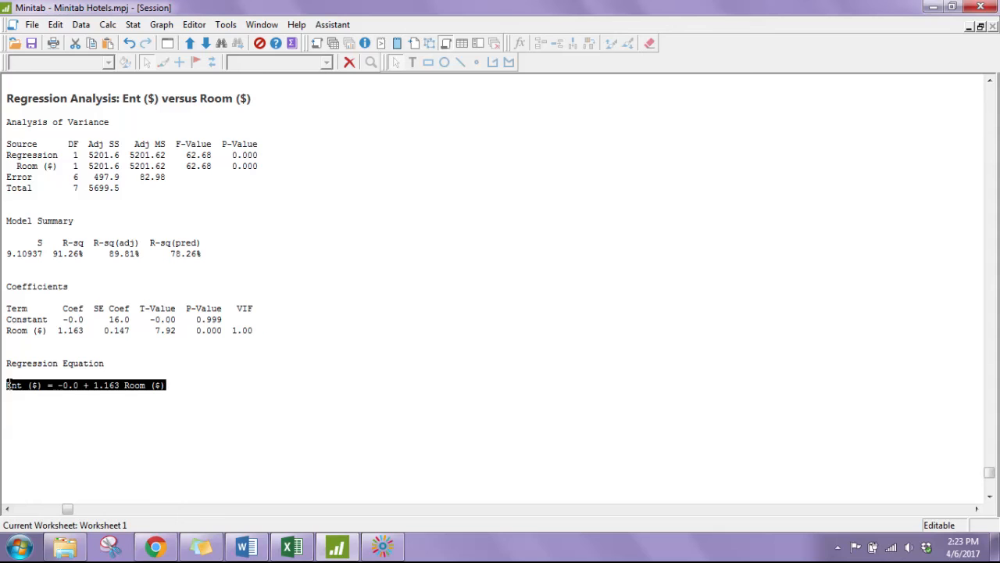
click(35, 386)
double_click(36, 386)
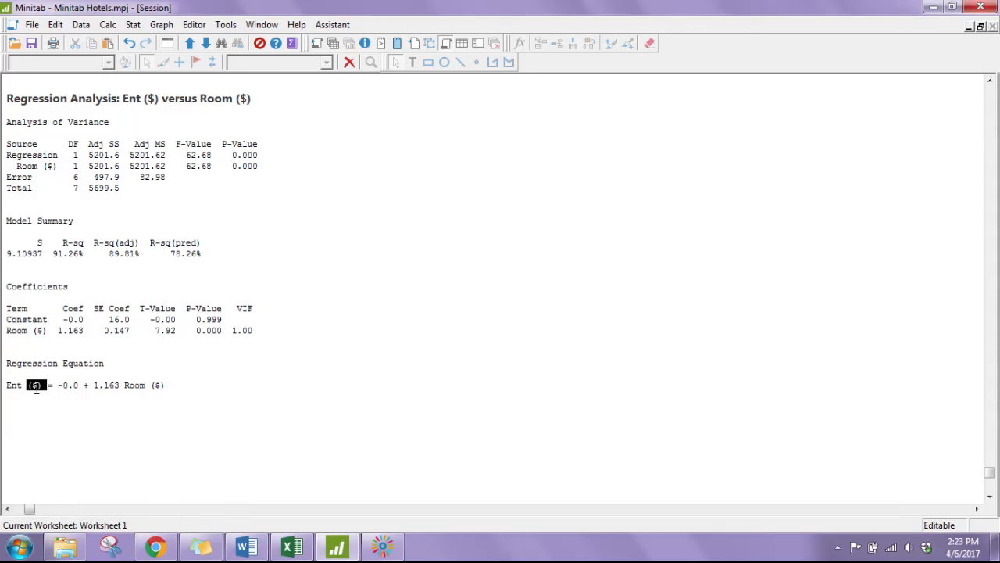
drag(7, 386, 45, 386)
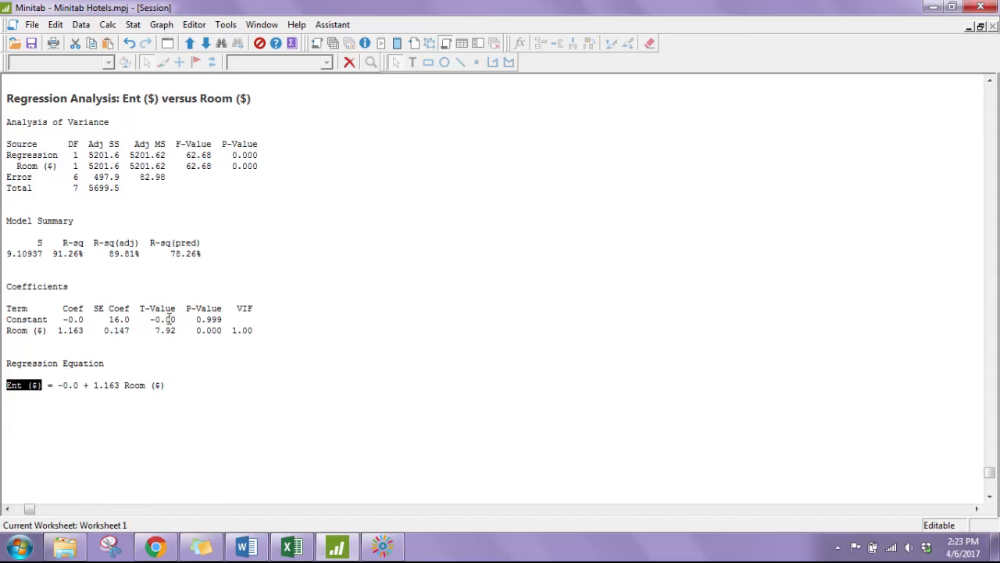
drag(175, 331, 155, 332)
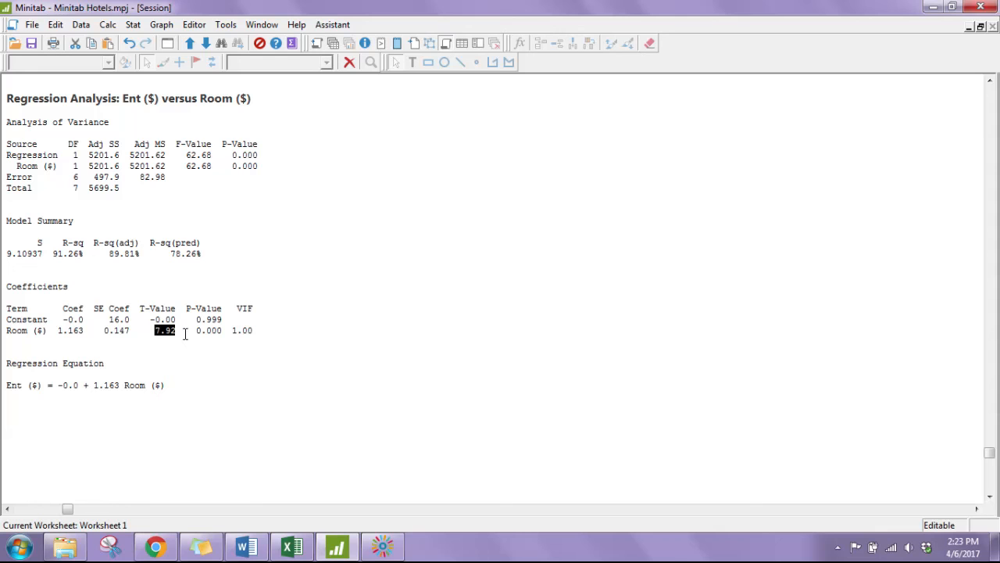
drag(190, 333, 223, 333)
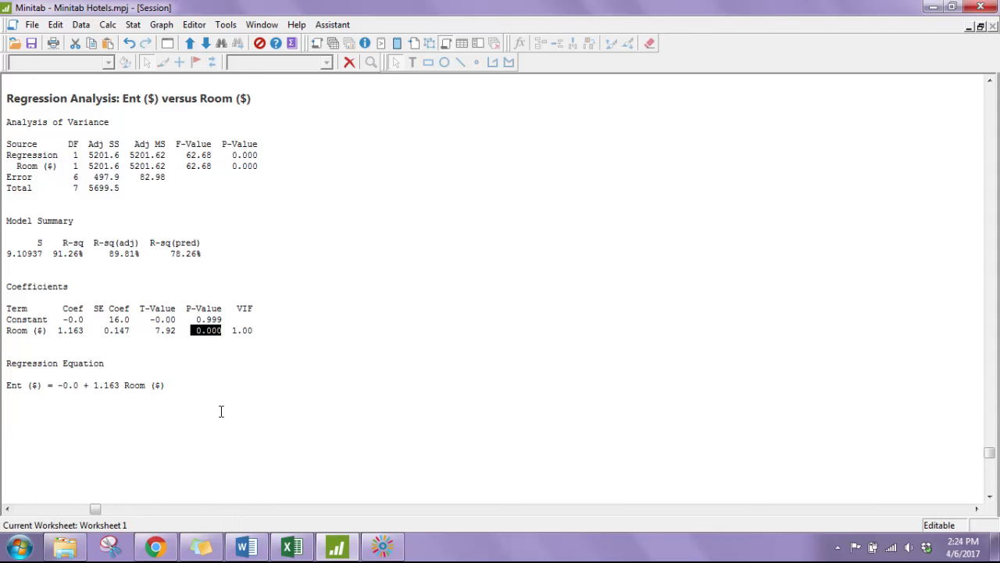
click(189, 331)
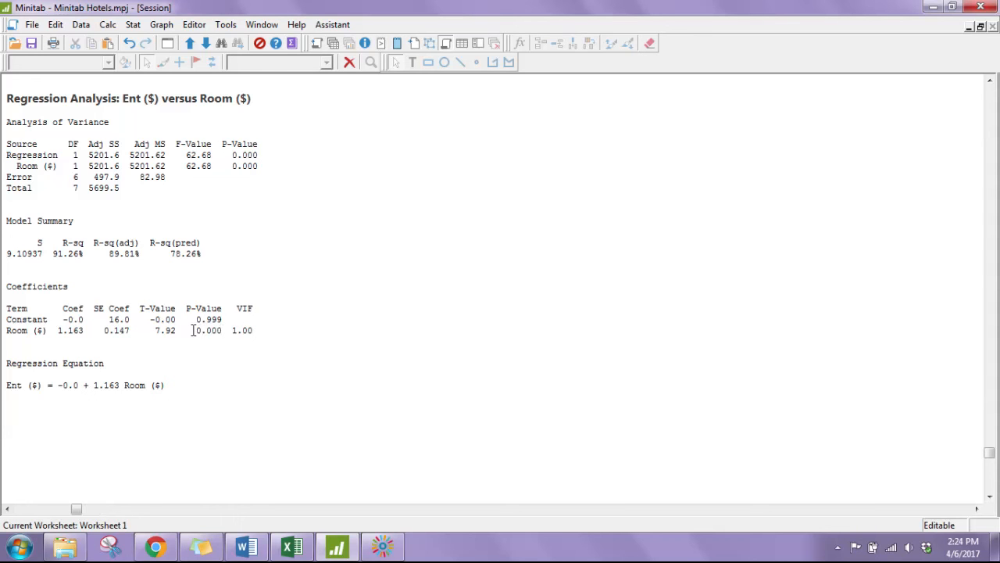
- Annotate the Room ($) coefficient row in the session output with "p < .001 (very significant)"
click(297, 331)
text(p < .00)
text(1 (significant))
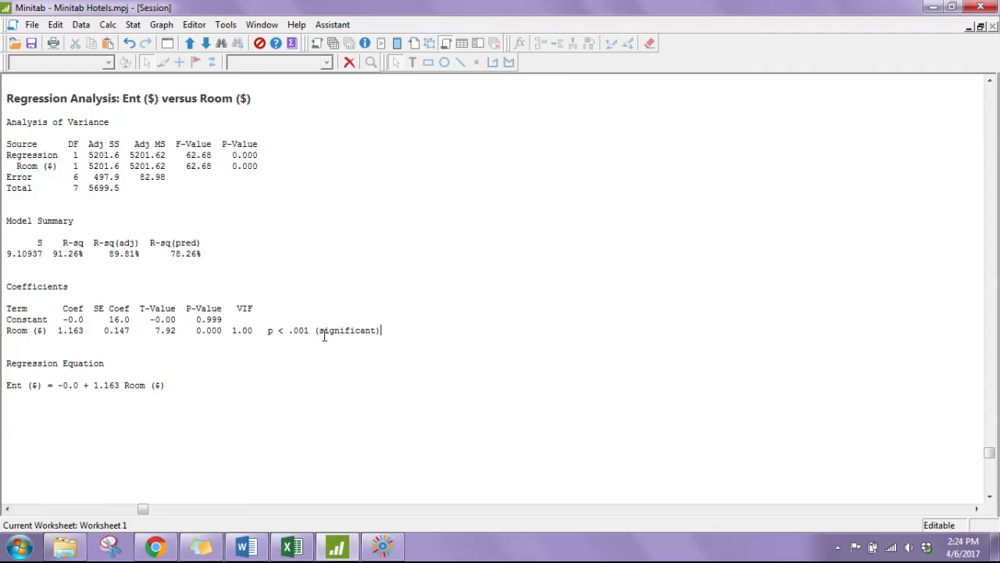
click(318, 332)
text(very)
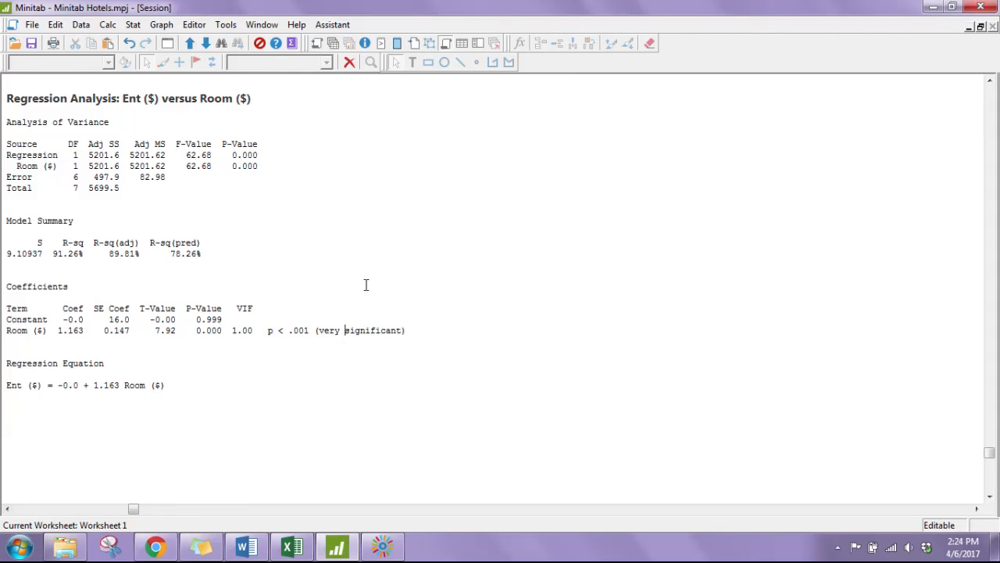
- Review the significance note together with the Room ($) and Ent ($) terms of the regression equation
drag(269, 330, 406, 332)
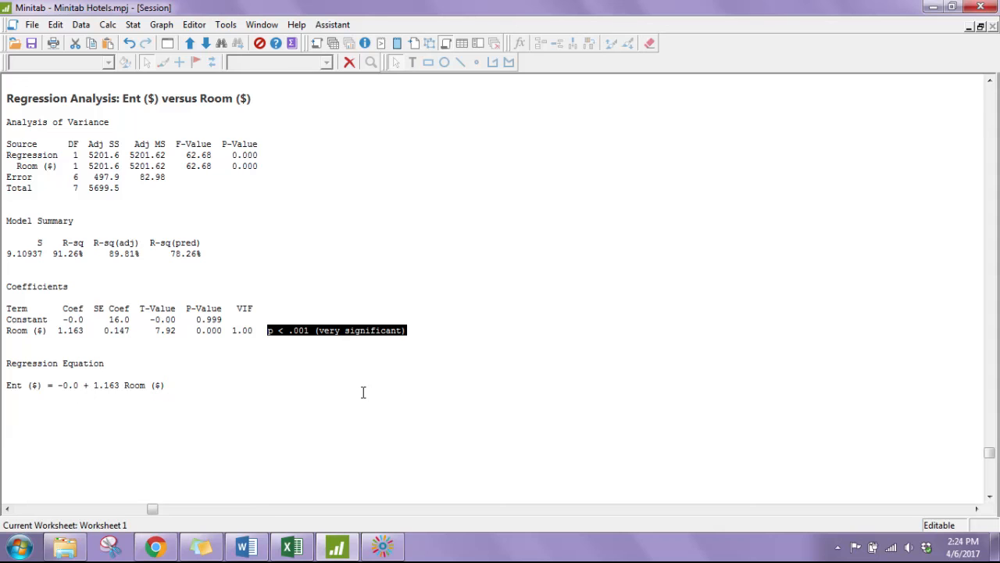
click(440, 331)
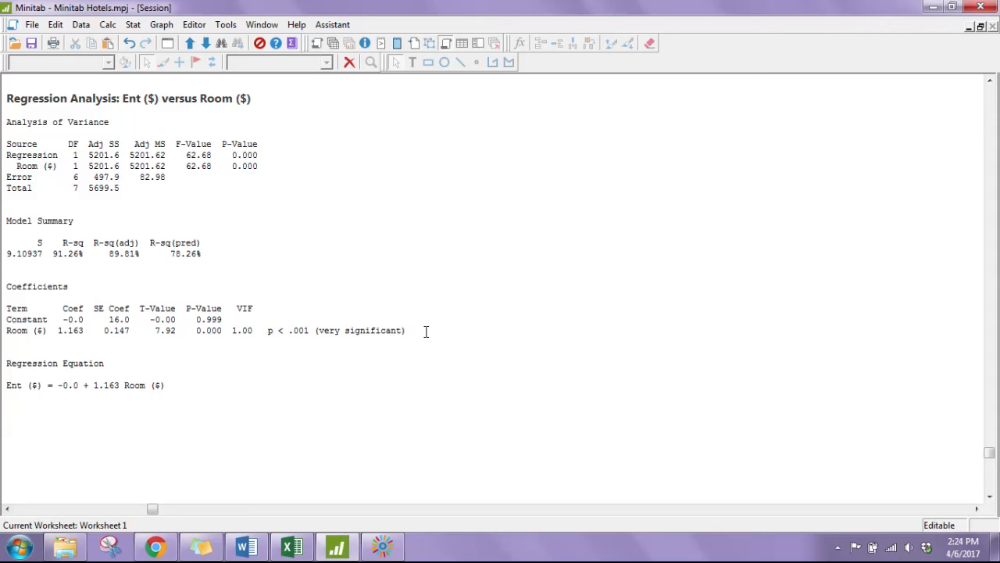
shift+click(269, 331)
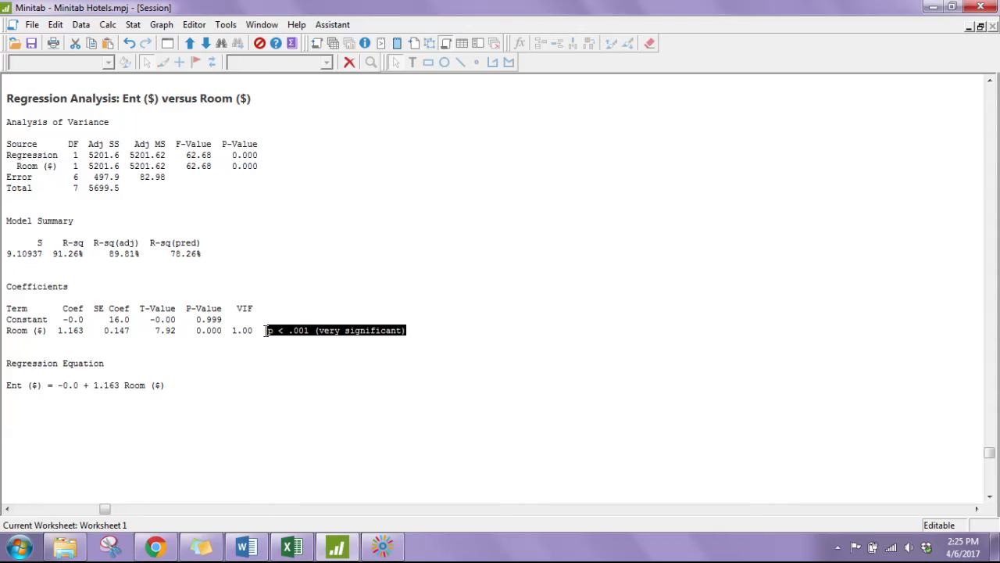
click(419, 333)
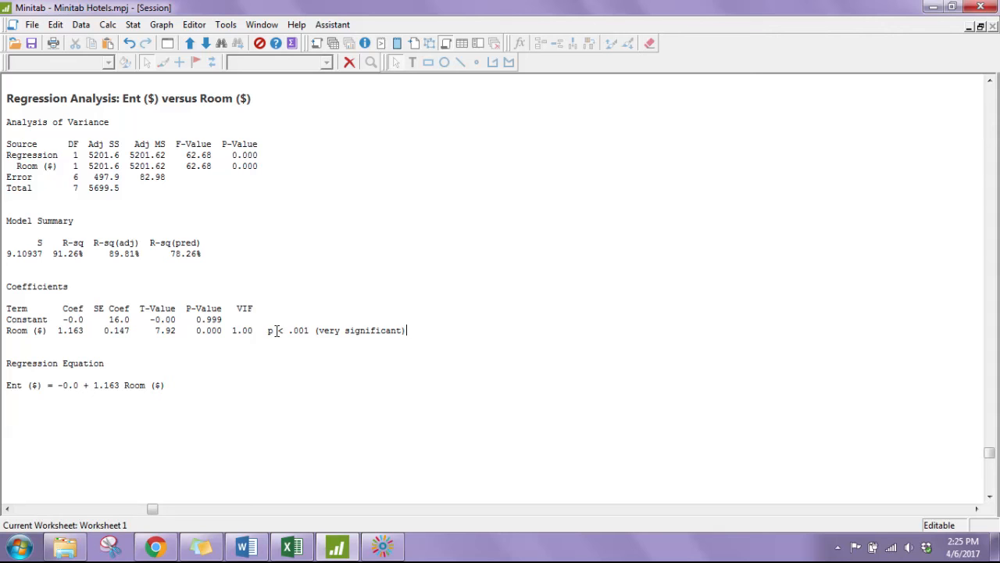
drag(268, 330, 374, 335)
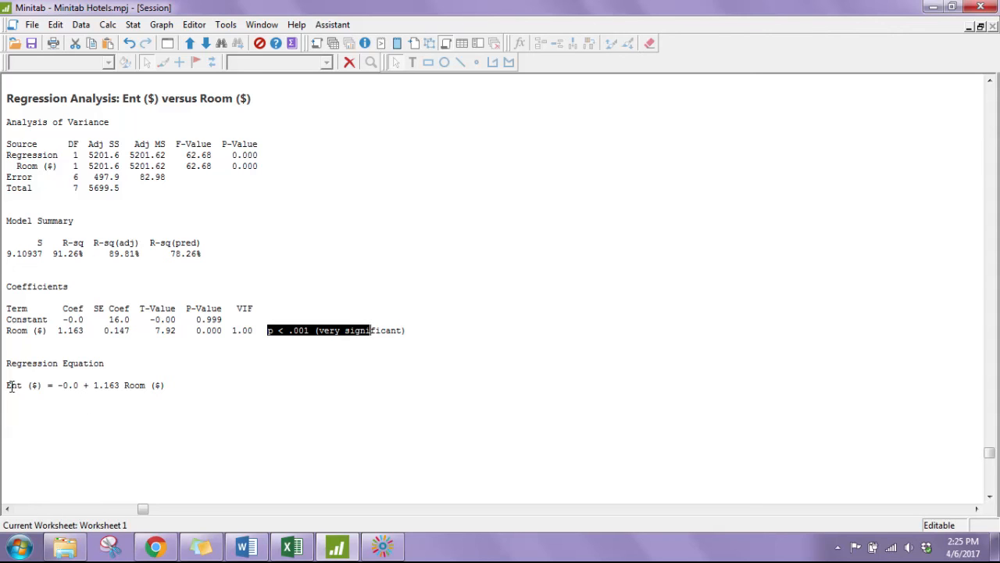
drag(123, 385, 166, 385)
drag(6, 385, 42, 385)
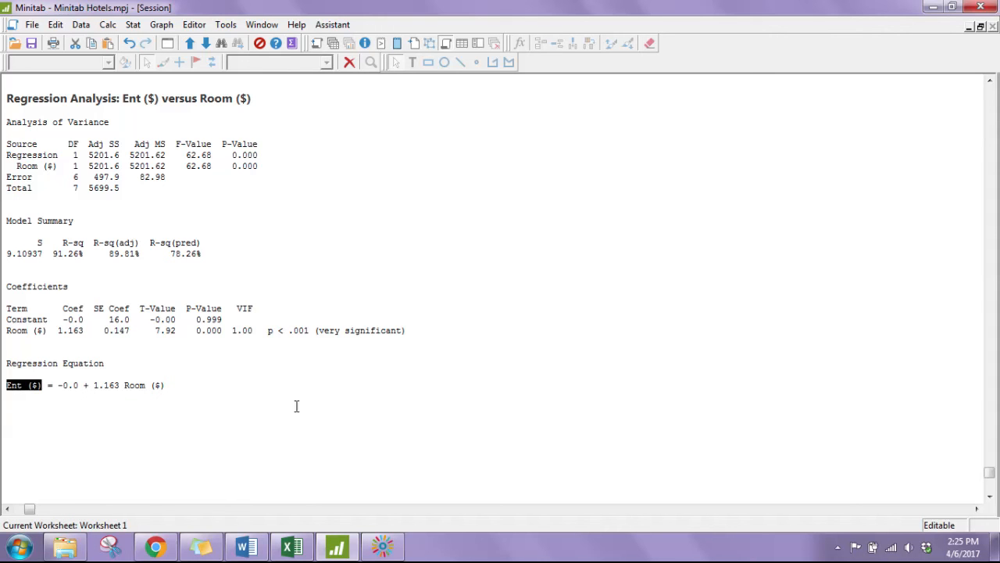
click(246, 430)
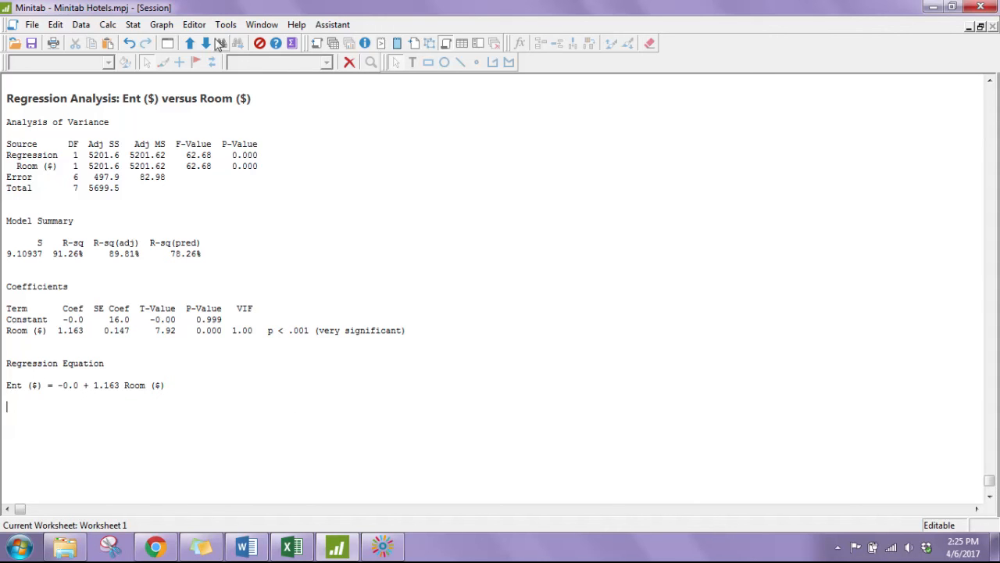
- Create a scatterplot with regression using Ent ($) as the Y variable and Room ($) as the X variable
click(164, 26)
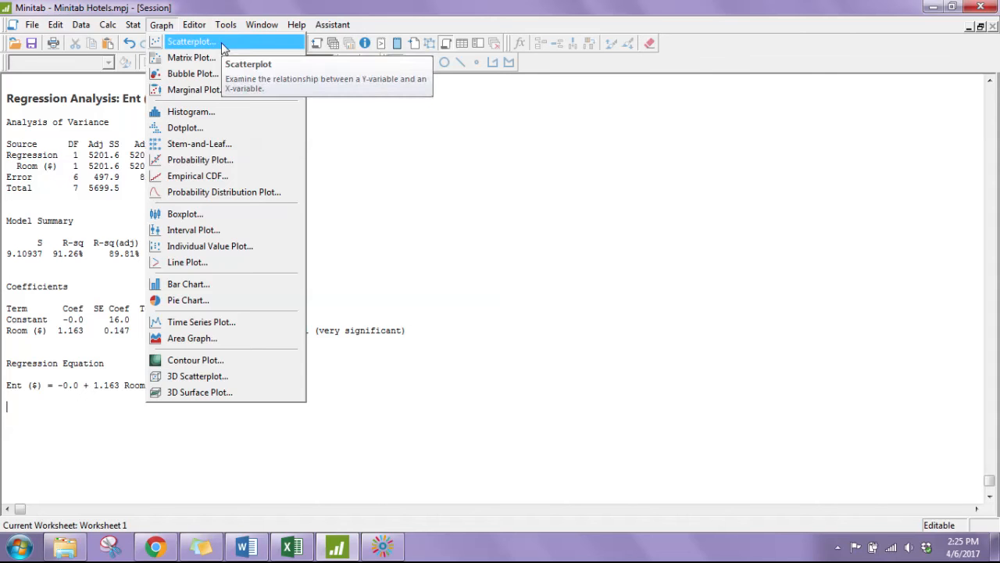
click(192, 41)
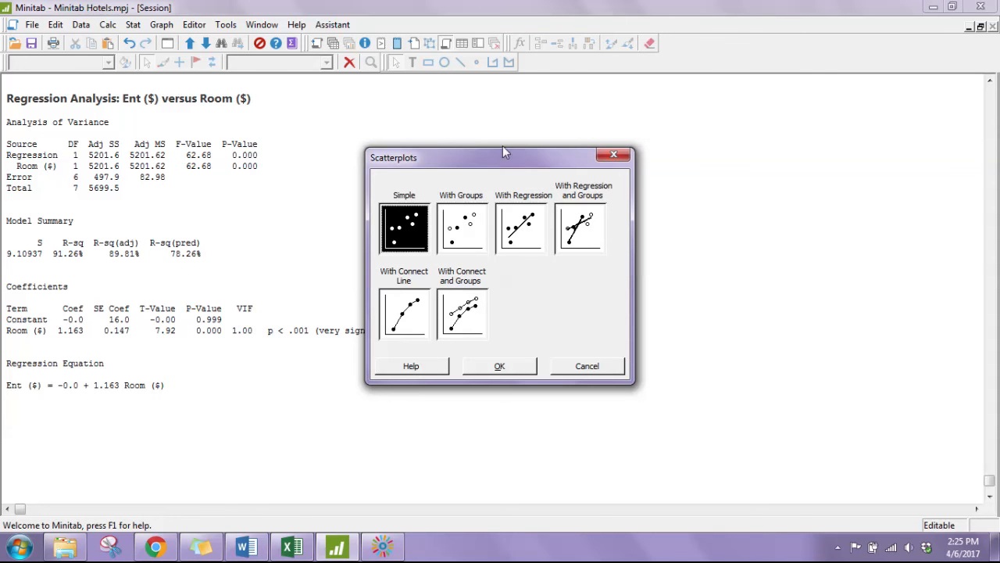
double_click(520, 225)
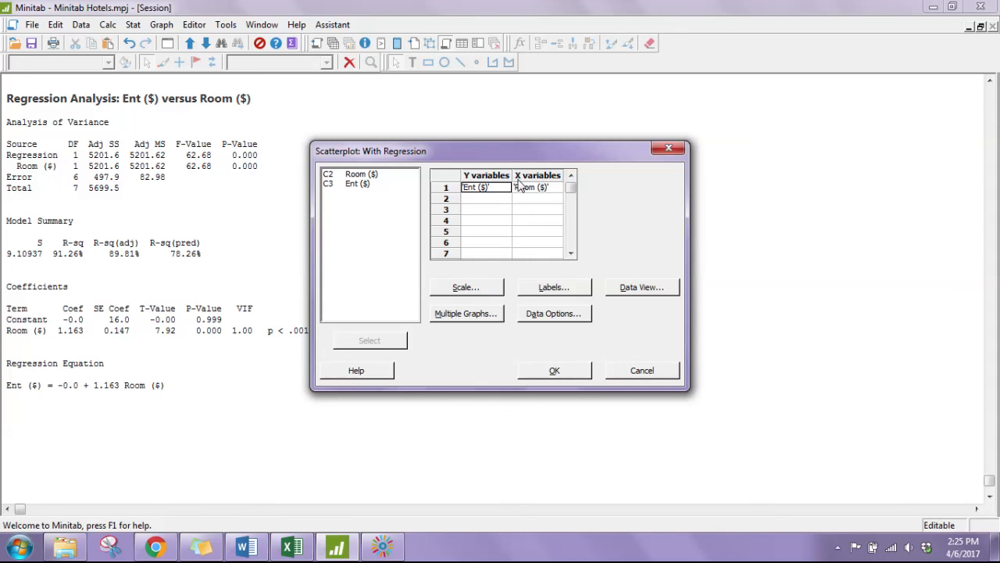
click(576, 370)
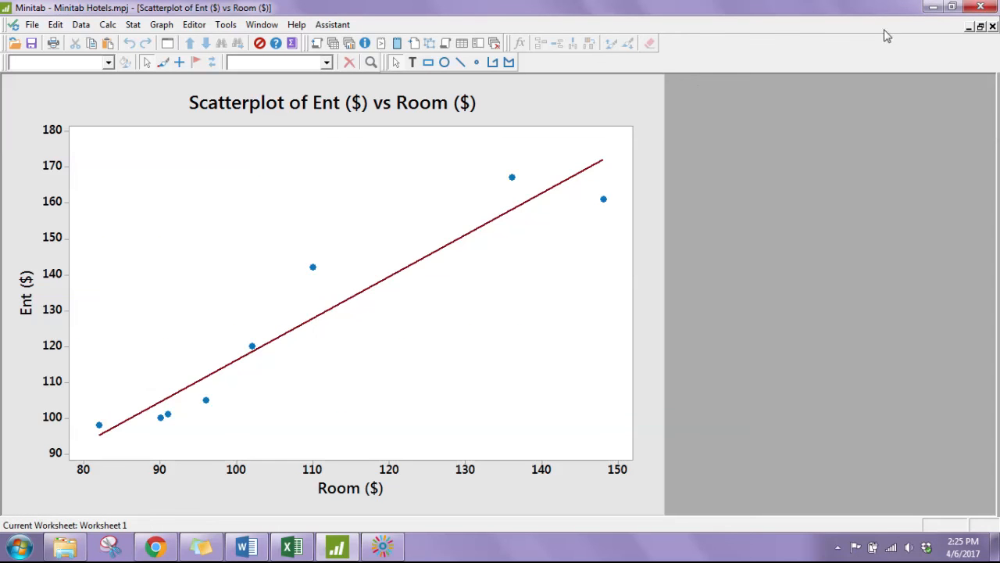
- View the scatterplot enlarged and select its regression fit line to examine how closely it follows the data points
drag(887, 30, 745, 110)
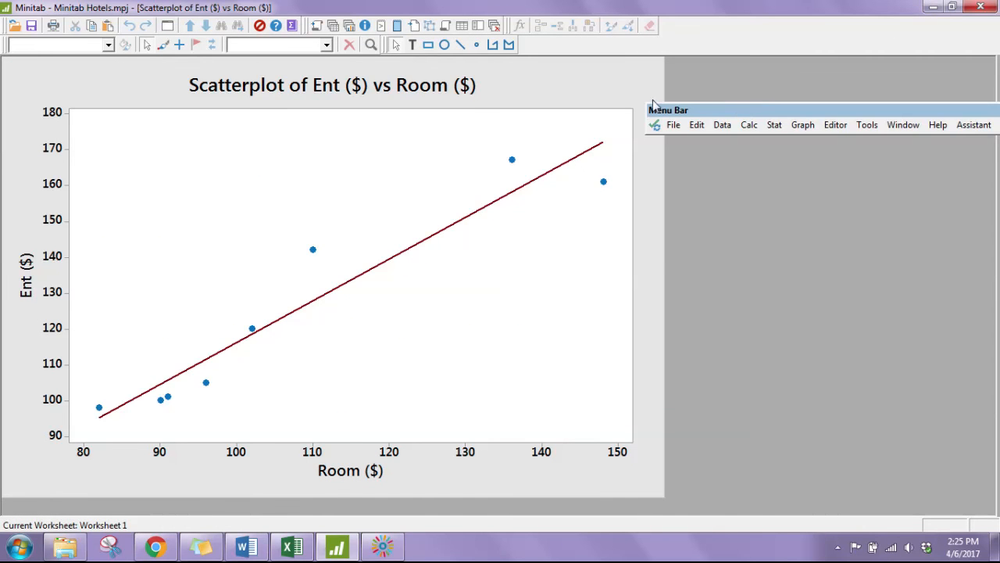
double_click(843, 256)
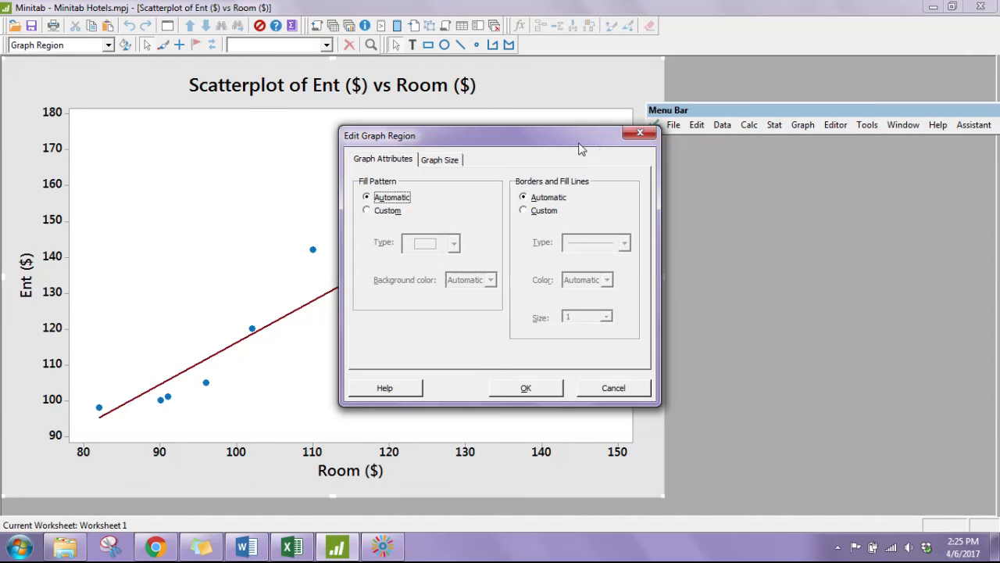
click(640, 133)
click(547, 83)
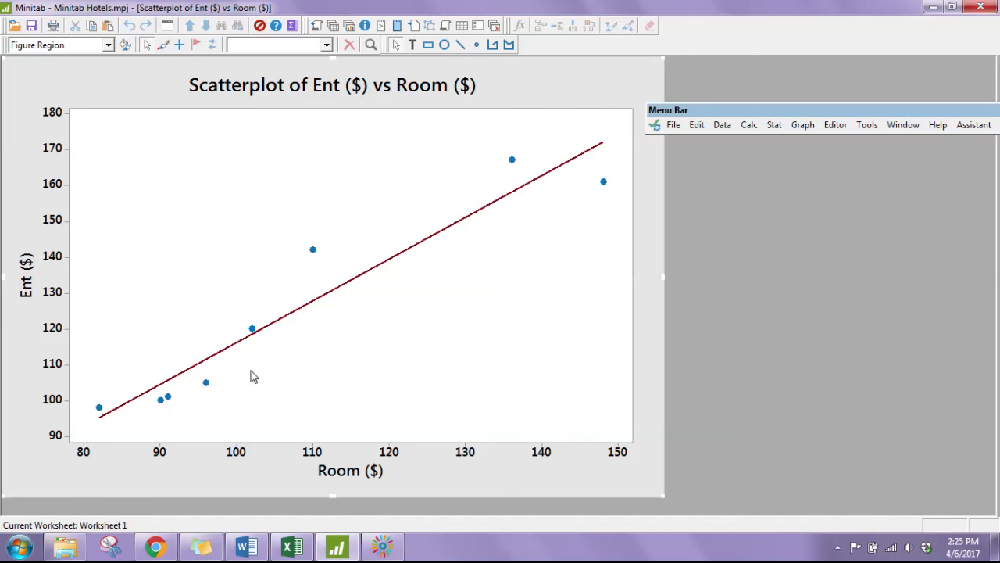
click(495, 204)
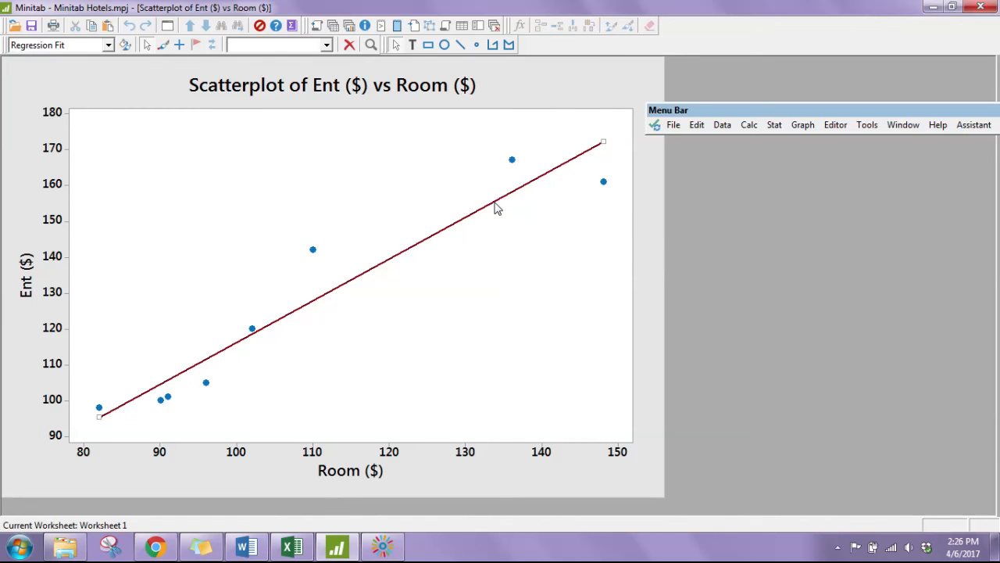